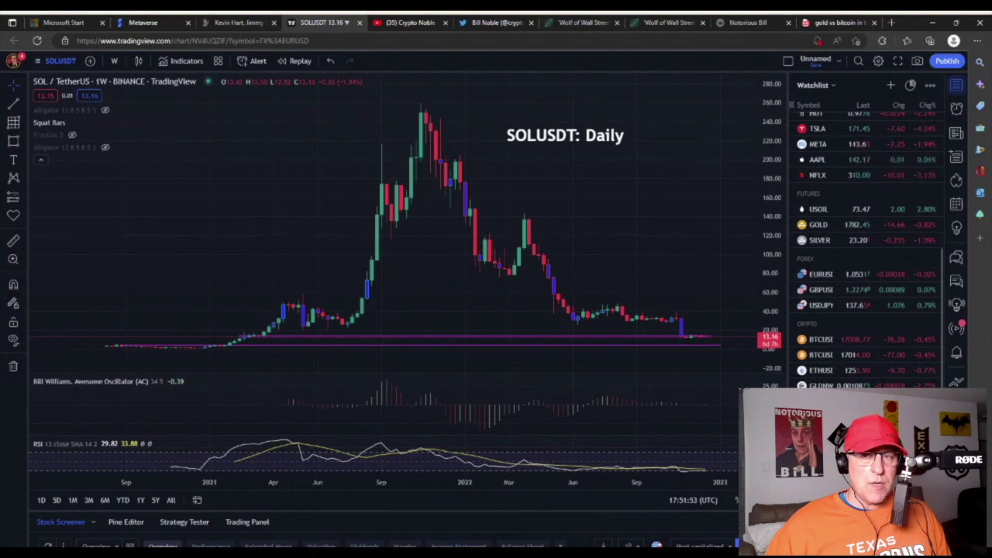
- Switch the chart to SOLBTC and move the 'SOLBTC: Daily' label to the upper left
{"action": "key", "text": "Down"}
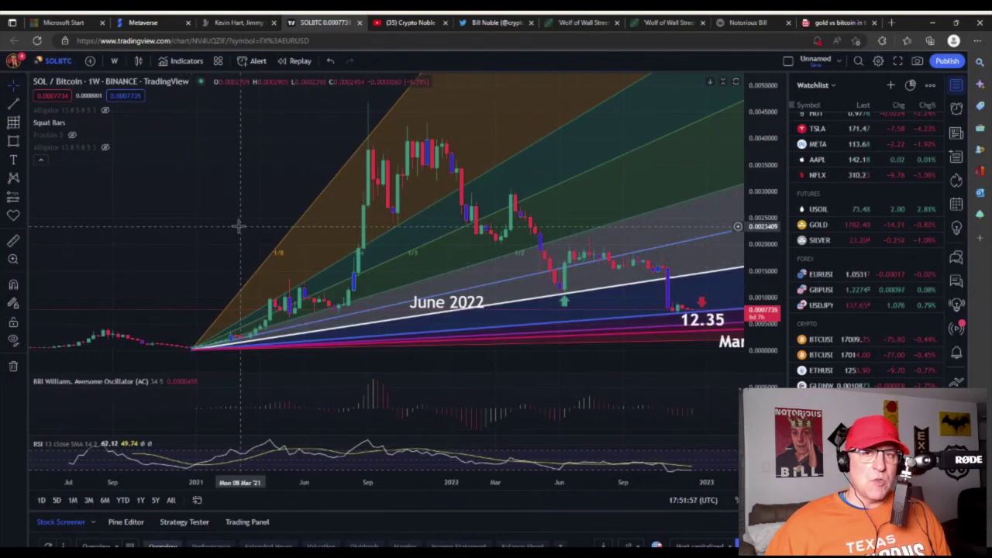
{"action": "left_click_drag", "start_coordinate": [245, 226], "coordinate": [215, 224]}
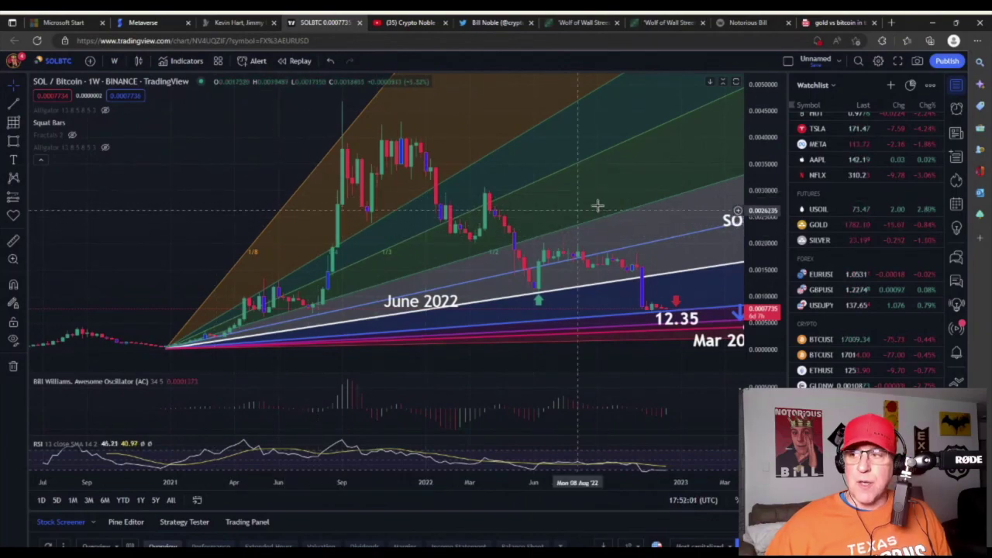
{"action": "scroll", "coordinate": [597, 209], "scroll_direction": "down", "scroll_amount": 2}
{"action": "left_click_drag", "start_coordinate": [736, 214], "coordinate": [324, 154]}
{"action": "left_click_drag", "start_coordinate": [269, 195], "coordinate": [204, 202]}
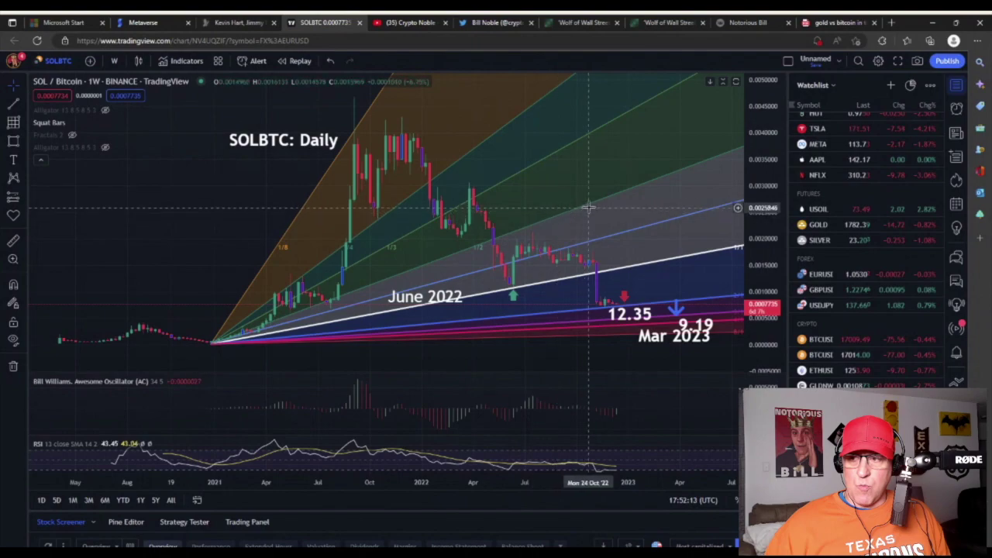
{"action": "left_click_drag", "start_coordinate": [609, 219], "coordinate": [500, 230]}
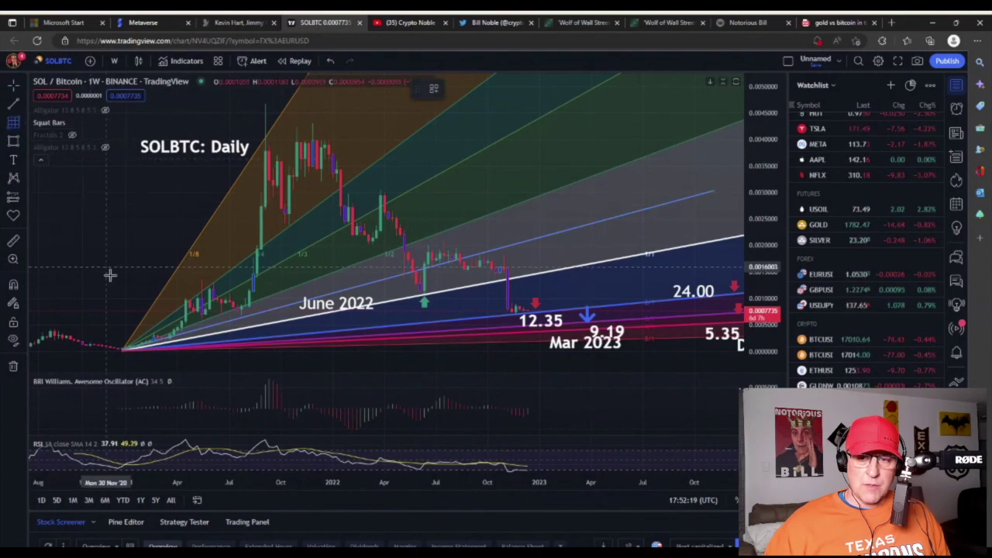
- Start a Gann Box anchored at the late-2020 low of the fan's origin
{"action": "left_click", "coordinate": [22, 123]}
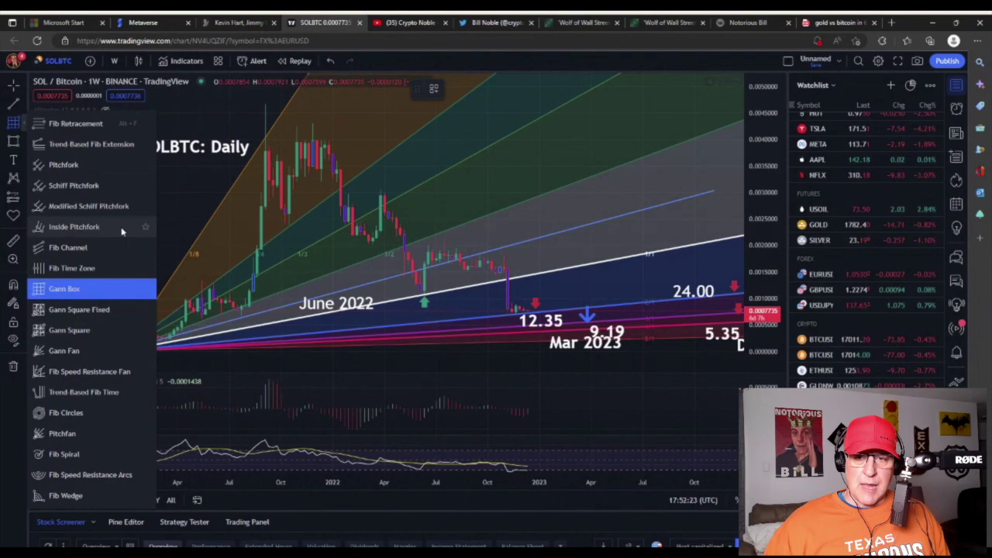
{"action": "left_click", "coordinate": [178, 333]}
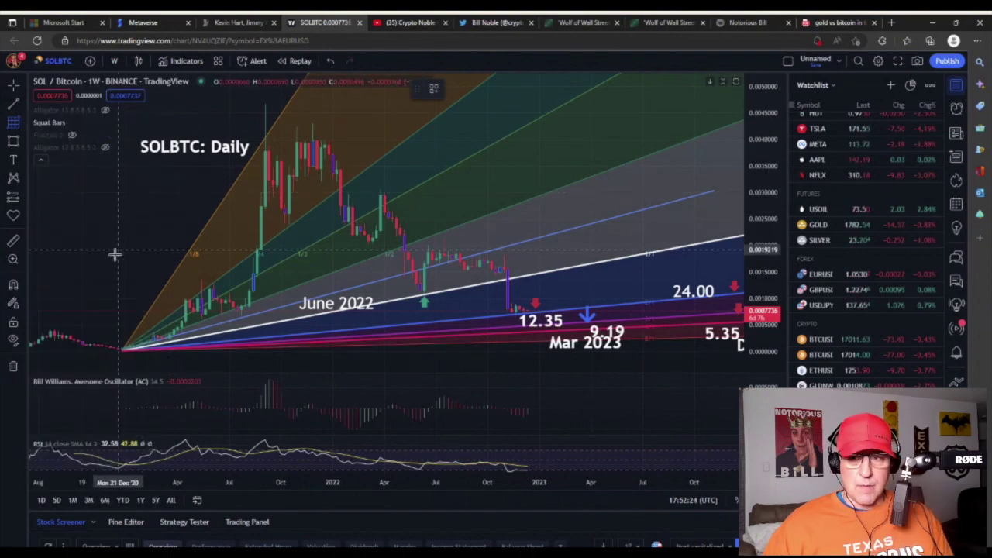
{"action": "left_click", "coordinate": [122, 348]}
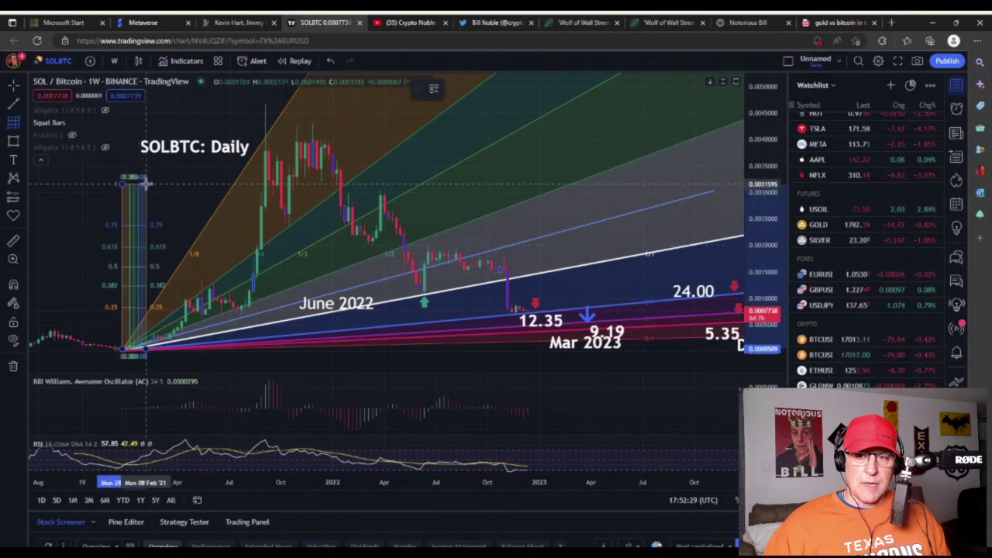
- Finish the Gann box near 0.0031, add a red down arrow above the early-2022 high, and adjust the box's corner
{"action": "left_click", "coordinate": [738, 187]}
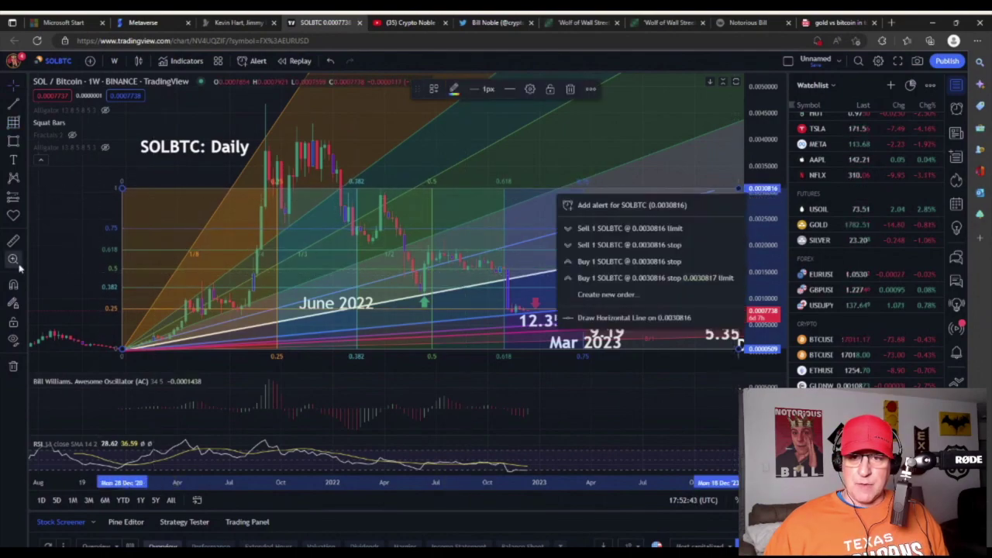
{"action": "left_click", "coordinate": [25, 200]}
{"action": "left_click", "coordinate": [26, 165]}
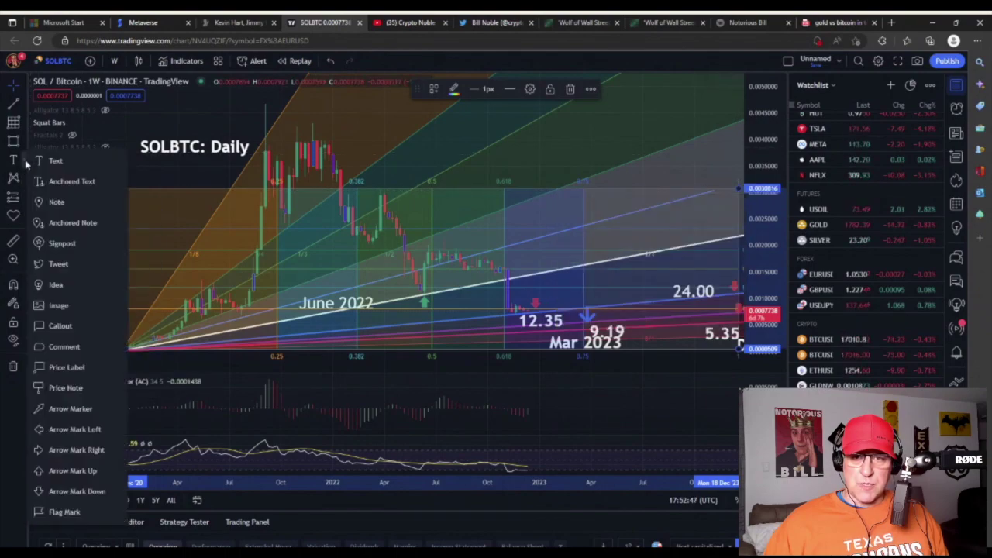
{"action": "left_click", "coordinate": [77, 490]}
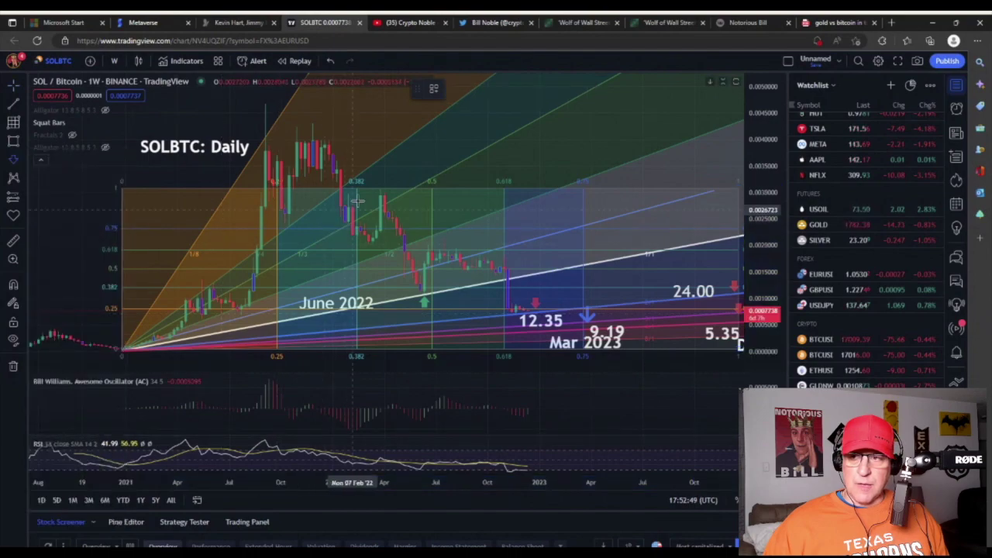
{"action": "left_click", "coordinate": [380, 172]}
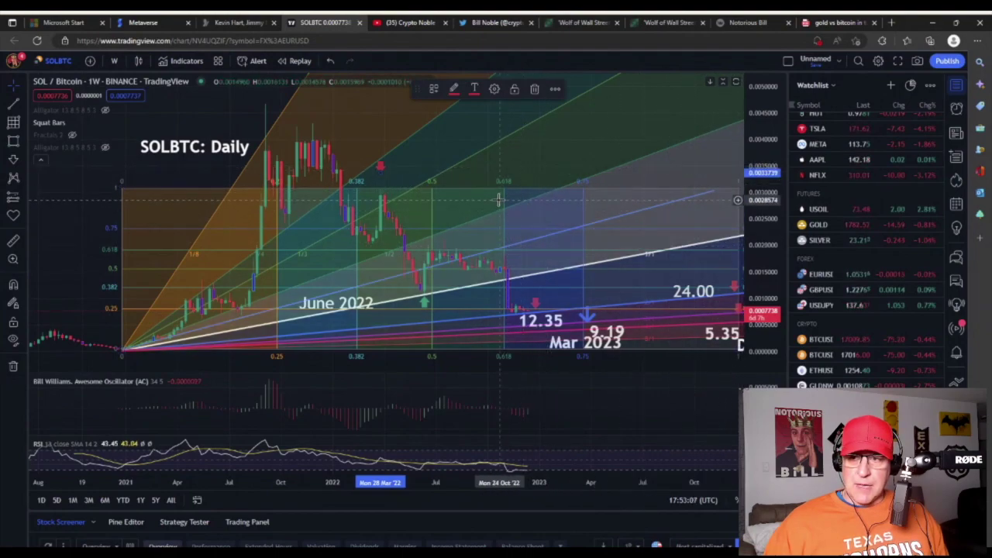
{"action": "left_click_drag", "start_coordinate": [125, 190], "coordinate": [127, 189]}
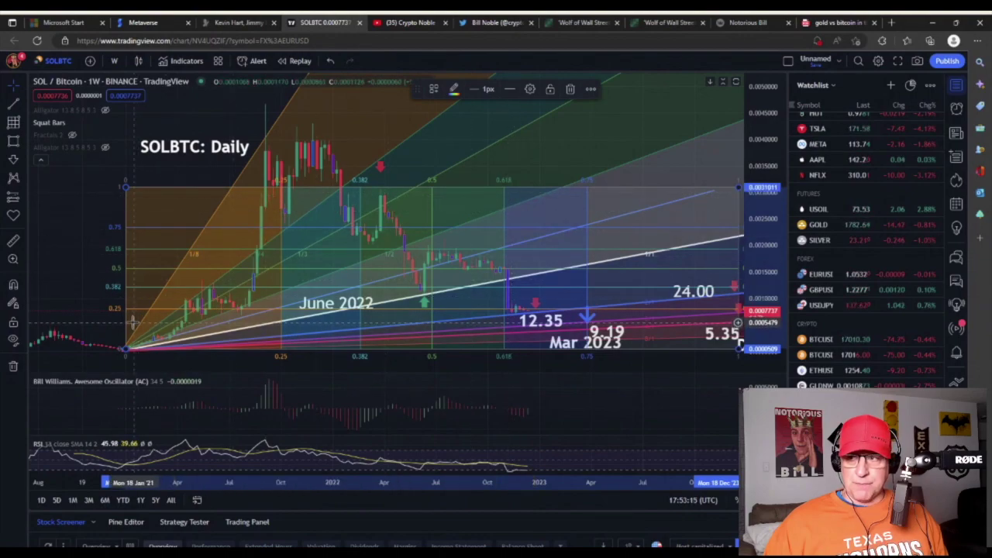
{"action": "left_click_drag", "start_coordinate": [576, 135], "coordinate": [536, 145]}
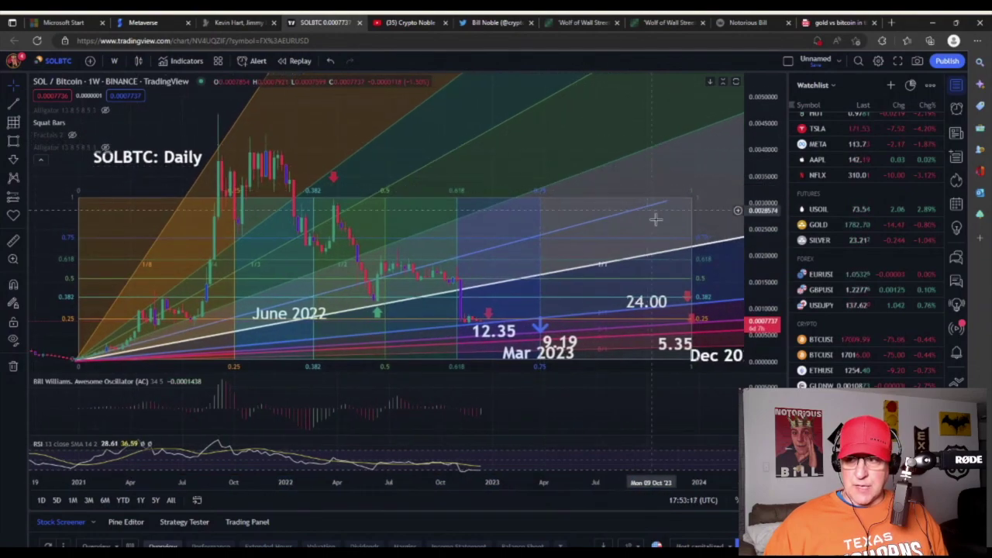
- Replace the old Gann fan with one from the early-2021 low to the box's top-right
{"action": "left_click", "coordinate": [722, 244]}
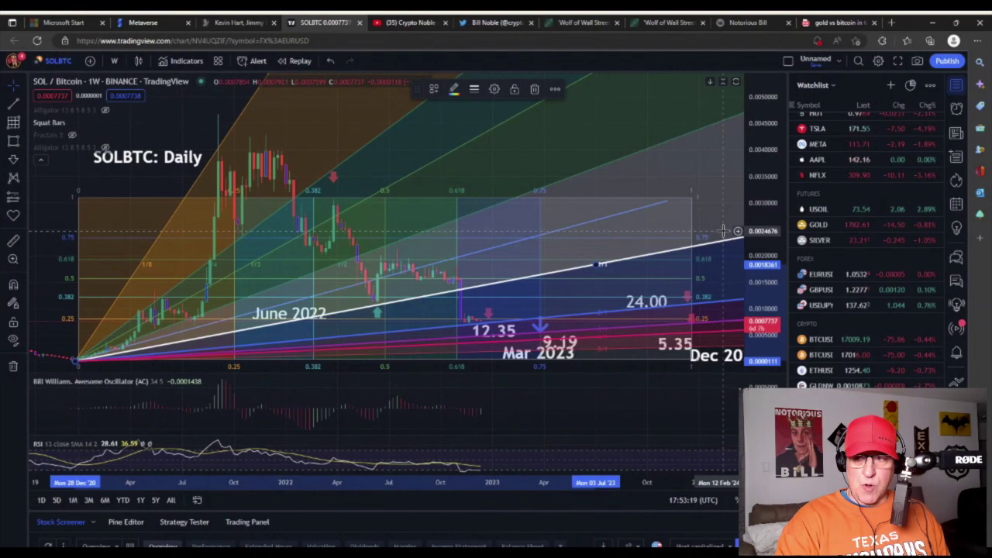
{"action": "key", "text": "Delete"}
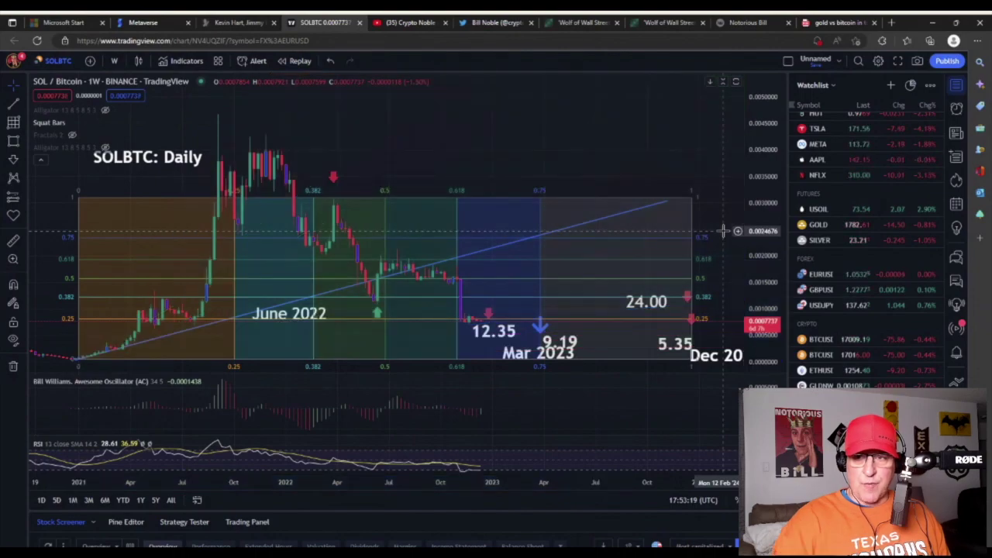
{"action": "left_click", "coordinate": [24, 128]}
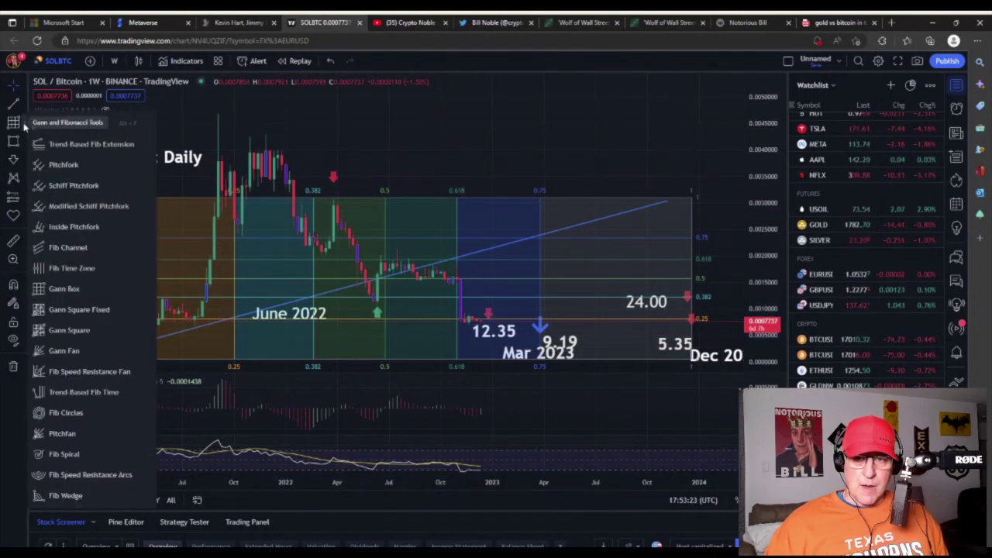
{"action": "left_click", "coordinate": [75, 350]}
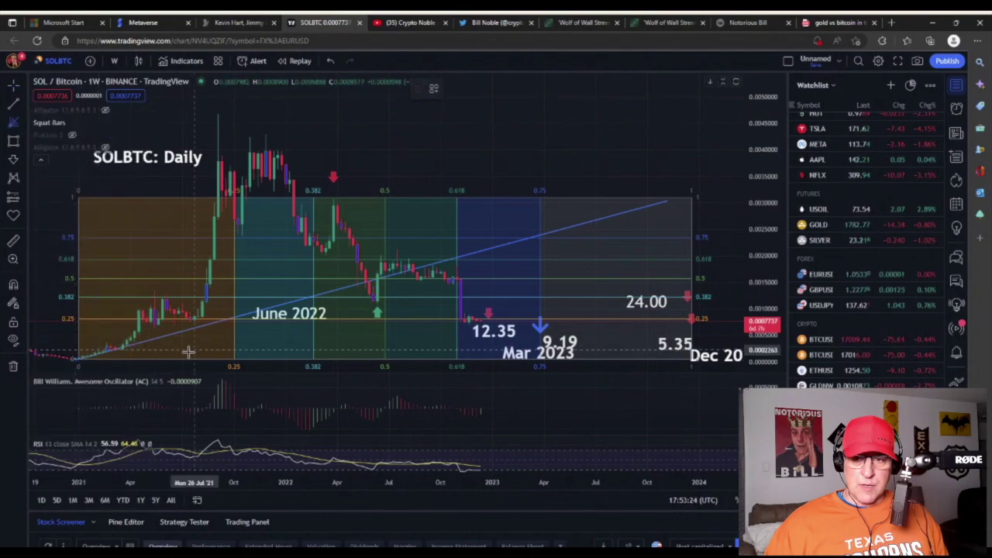
{"action": "left_click", "coordinate": [77, 358]}
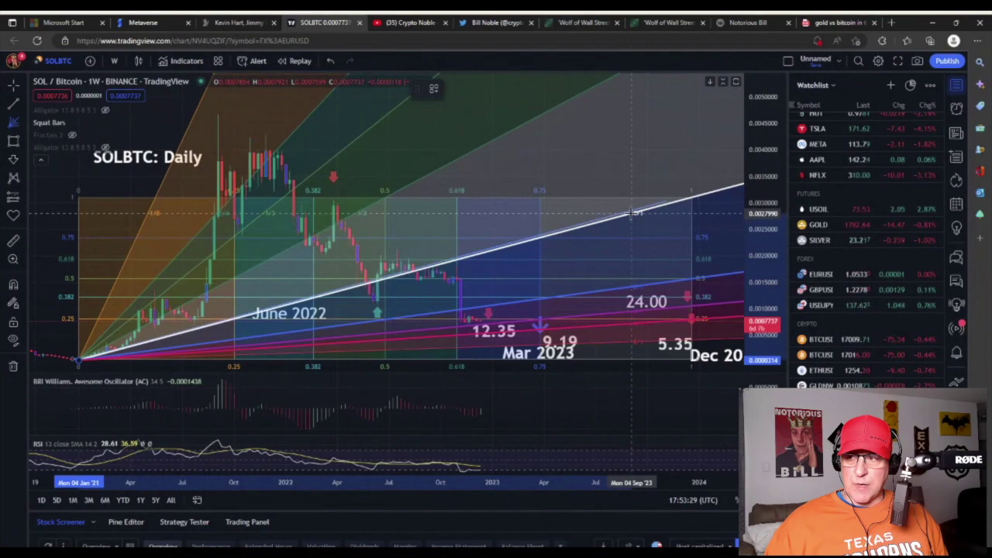
{"action": "left_click", "coordinate": [632, 212]}
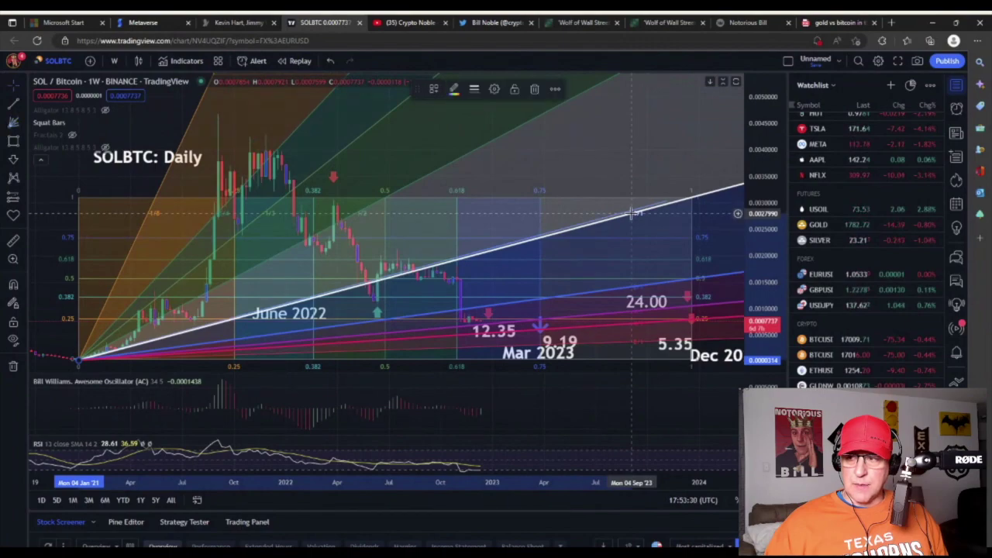
- Drag the 12.35 price label left and up beside the red arrow
{"action": "left_click", "coordinate": [691, 199]}
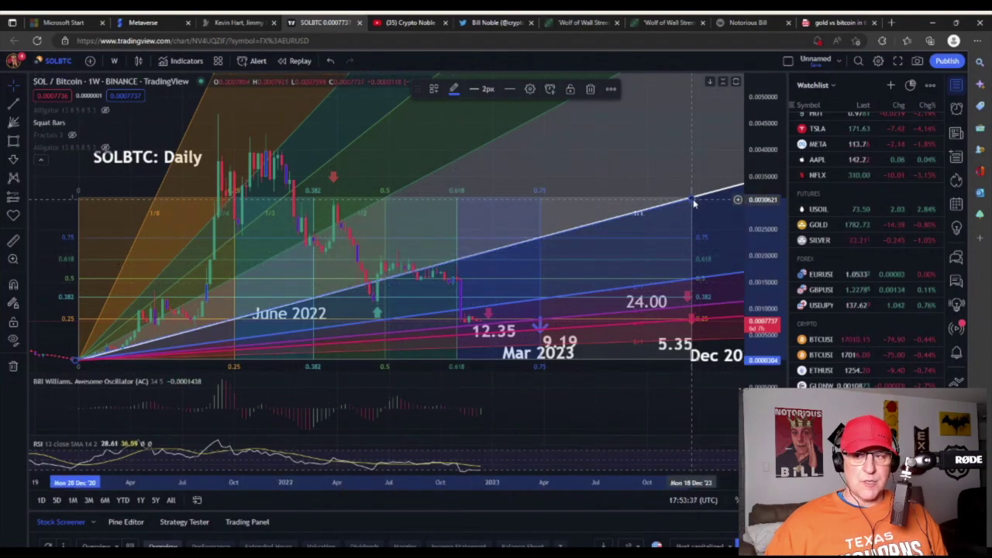
{"action": "left_click", "coordinate": [468, 331]}
{"action": "left_click", "coordinate": [468, 331]}
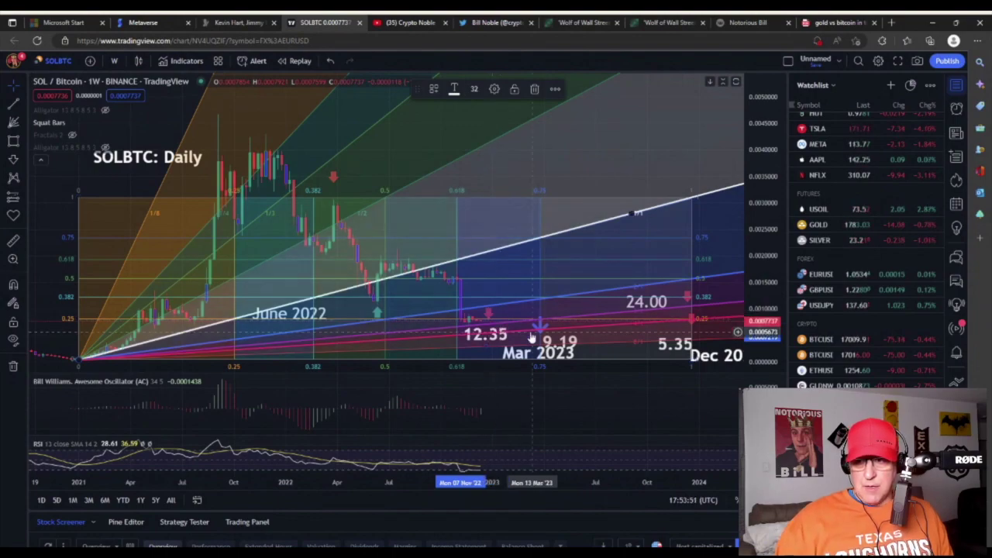
{"action": "left_click", "coordinate": [489, 320]}
{"action": "left_click_drag", "start_coordinate": [469, 329], "coordinate": [416, 317]}
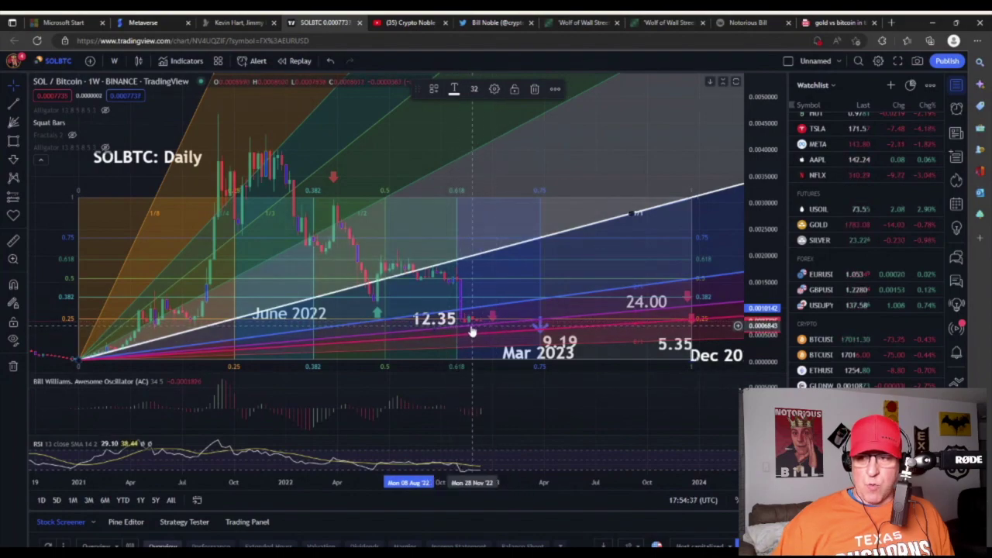
- Nudge the blue down arrow above Mar 2023 slightly higher
{"action": "left_click", "coordinate": [542, 329]}
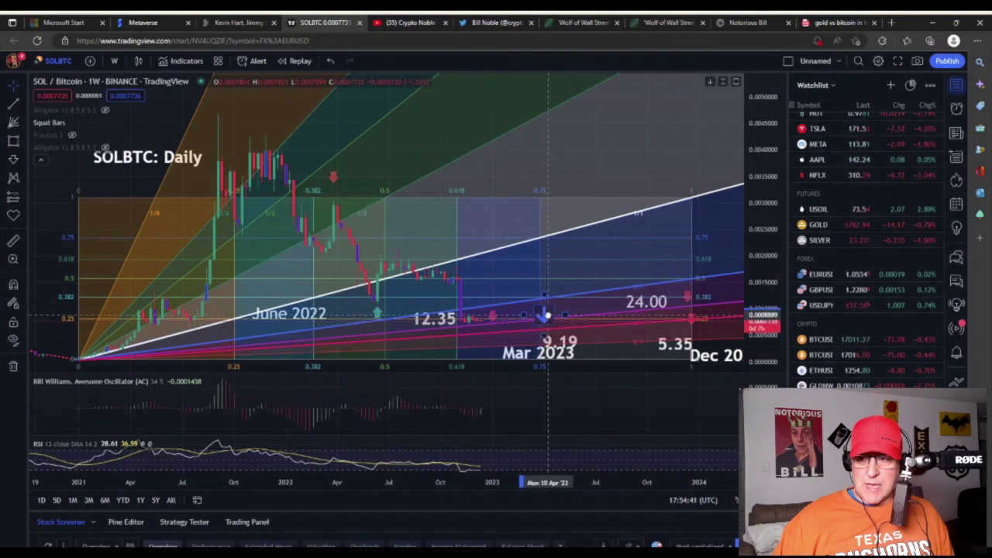
{"action": "left_click", "coordinate": [540, 319]}
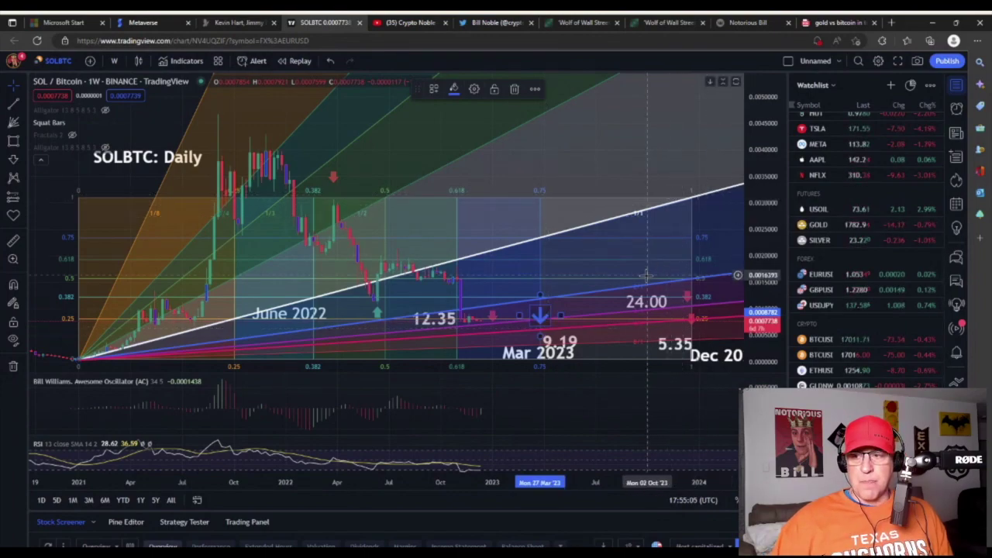
- Delete the 24.00 price label and raise the 5.35 label slightly
{"action": "left_click", "coordinate": [663, 301]}
{"action": "left_click_drag", "start_coordinate": [664, 302], "coordinate": [682, 262]}
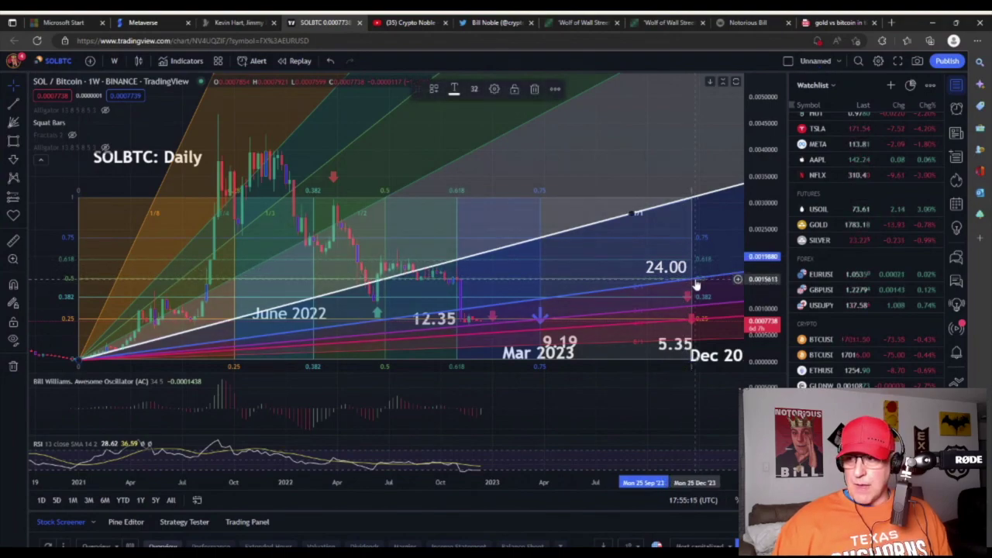
{"action": "key", "text": "Delete"}
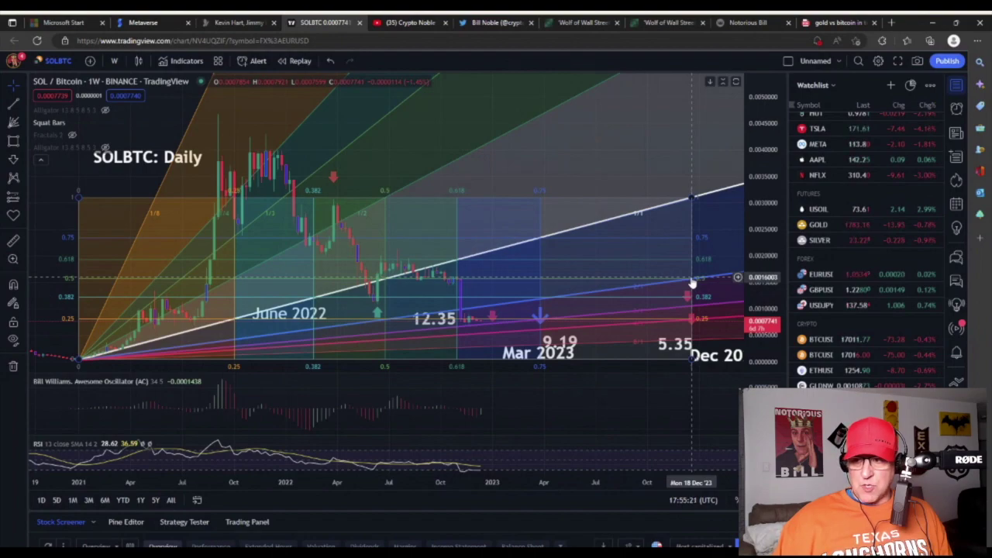
{"action": "left_click_drag", "start_coordinate": [684, 348], "coordinate": [692, 331]}
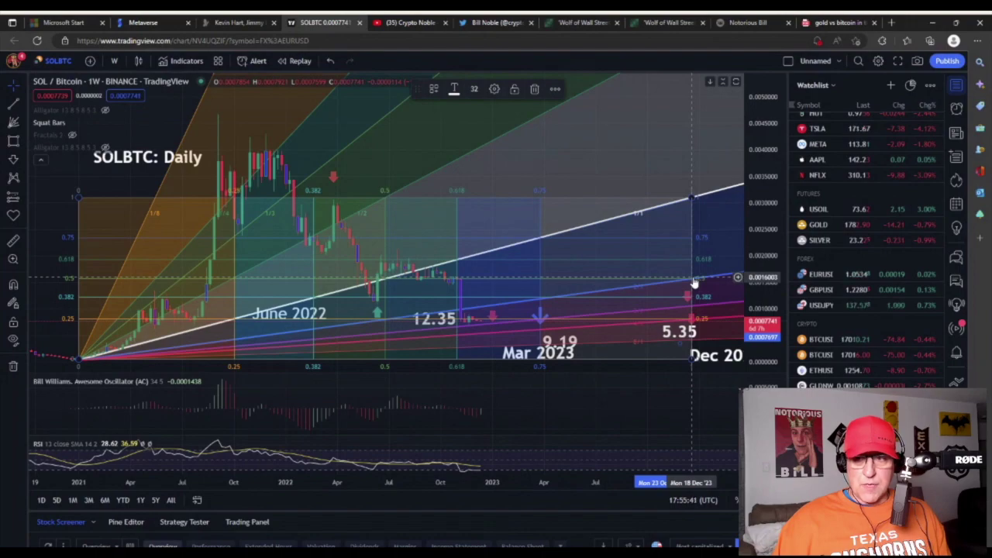
- Add a text label reading 27 near the Gann box's right edge, above 5.35
{"action": "left_click", "coordinate": [23, 163]}
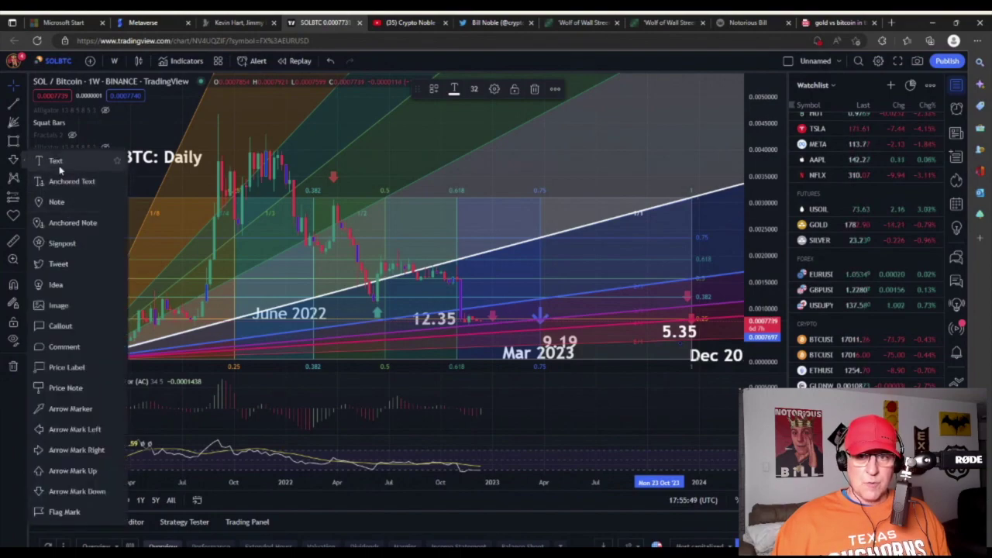
{"action": "left_click", "coordinate": [55, 161]}
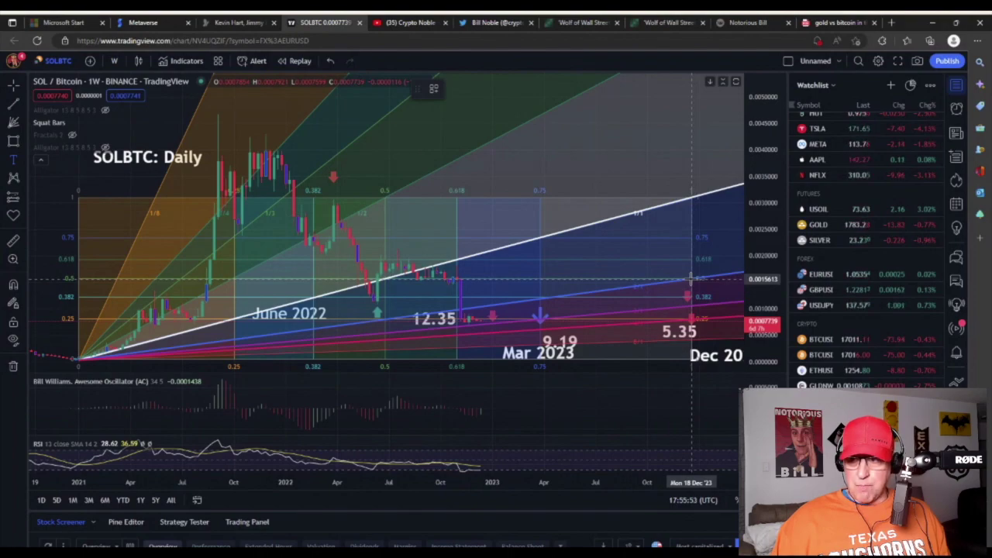
{"action": "left_click", "coordinate": [664, 266]}
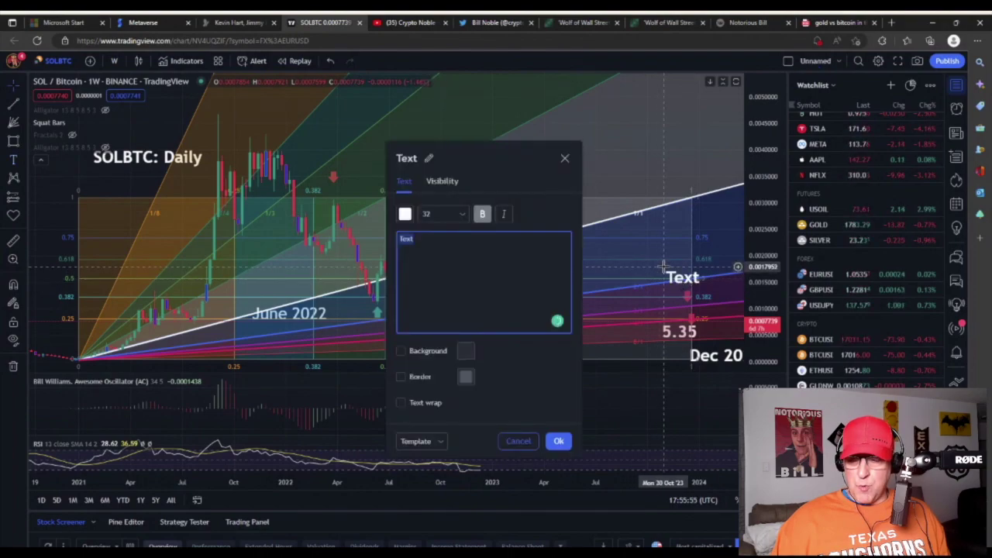
{"action": "type", "text": "27"}
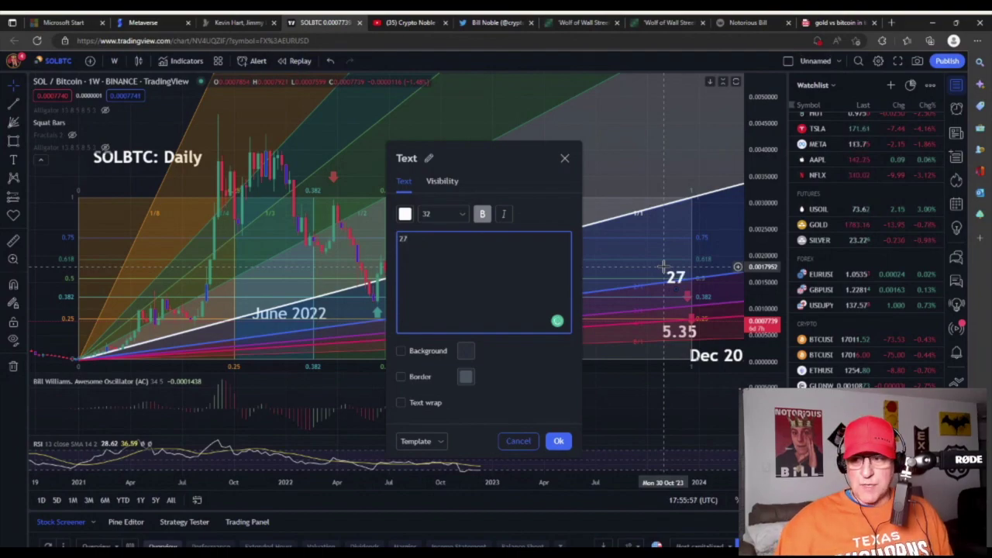
{"action": "left_click", "coordinate": [570, 439]}
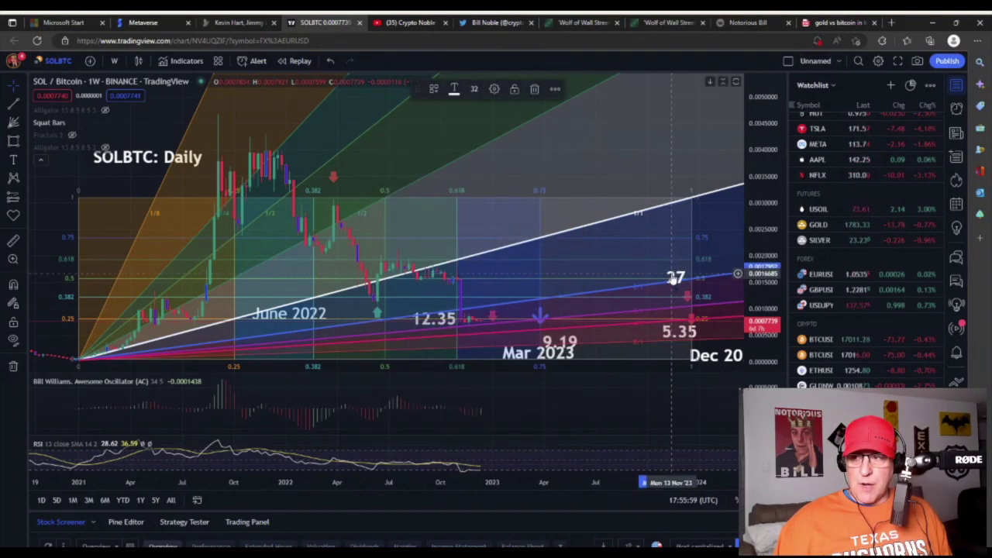